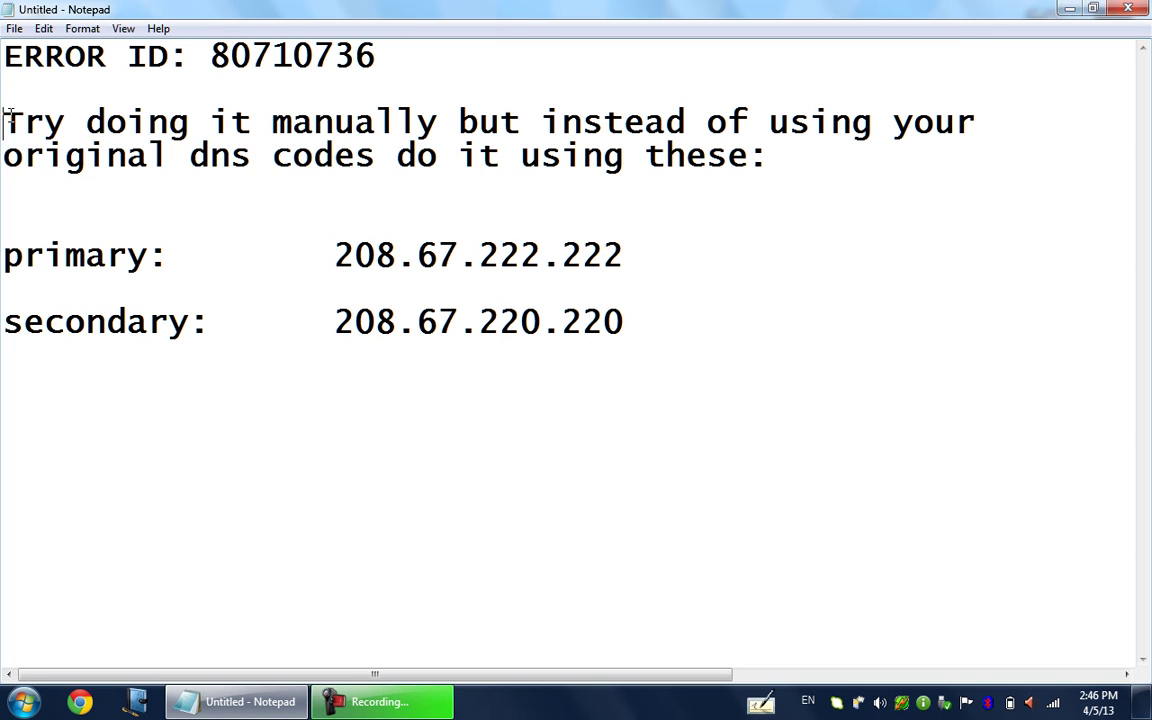
# Step: Insert two blank lines above the 'Try doing it manually' instructions
pyautogui.press('Up')
pyautogui.press('Down')
pyautogui.press('Return')
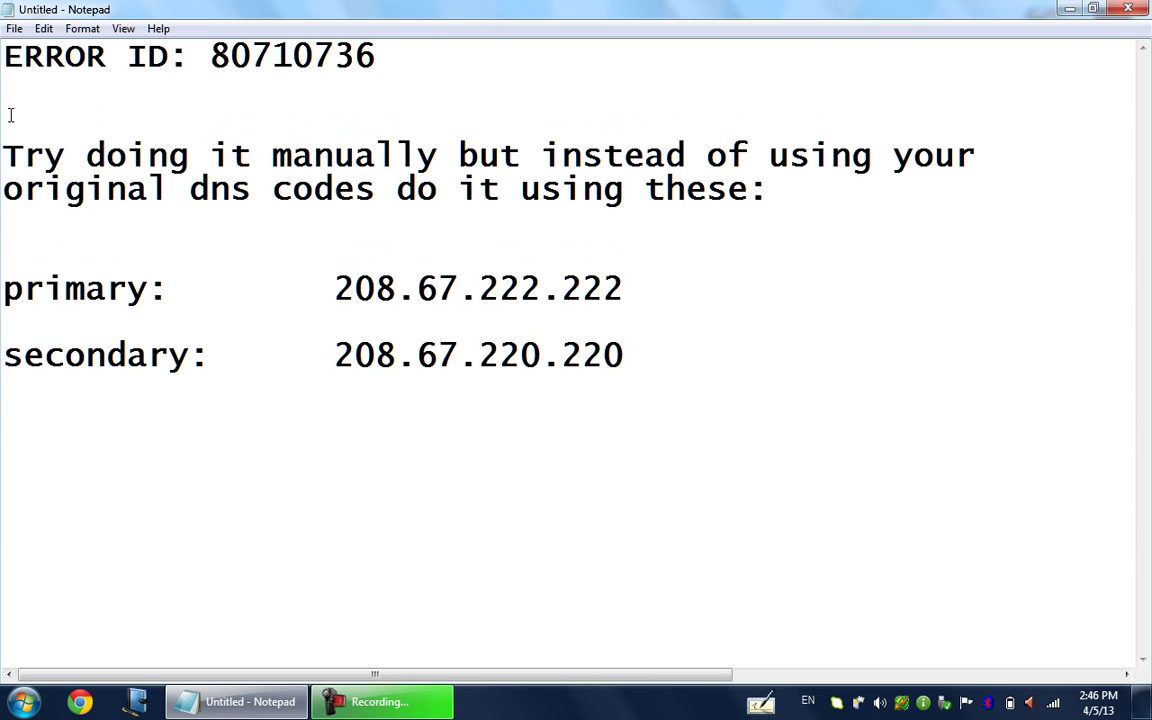
pyautogui.press('Return')
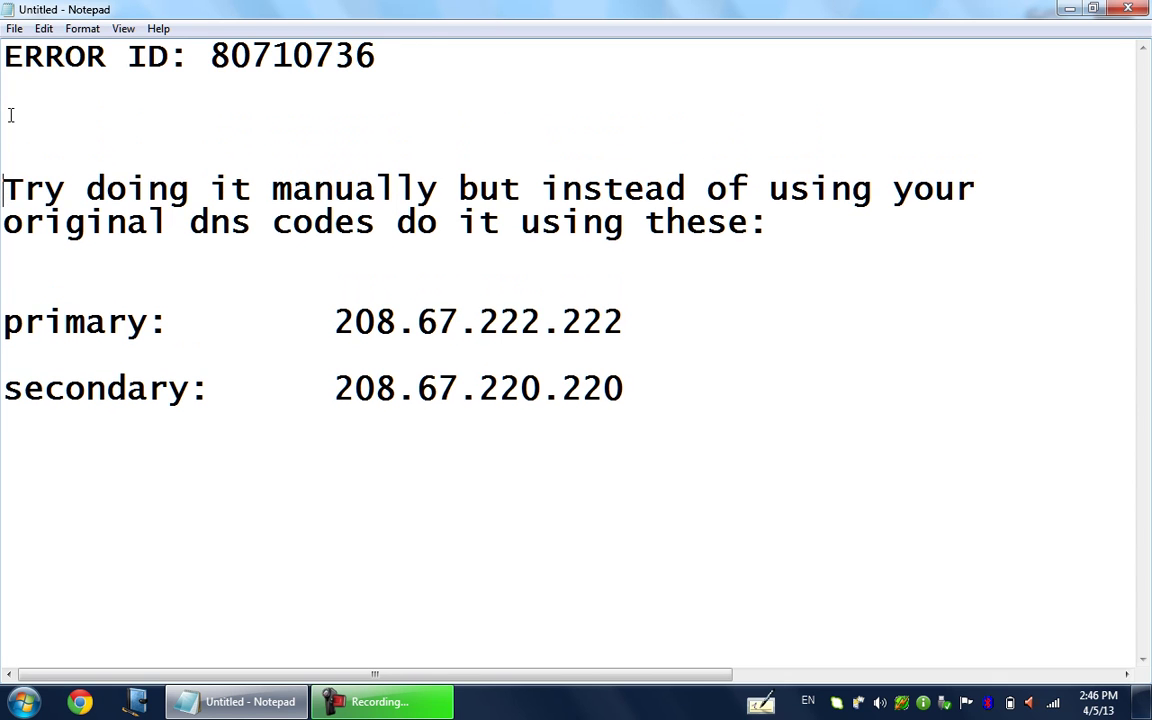
# Step: Delete the ERROR ID line, undo the deletion, and place the caret at its end
pyautogui.click(385, 57)
pyautogui.hotkey('shift', 'Home')
pyautogui.press('Delete')
pyautogui.hotkey('ctrl', 'z')
pyautogui.click(437, 54)
pyautogui.press('BackSpace')
pyautogui.press('BackSpace')
pyautogui.write('23')
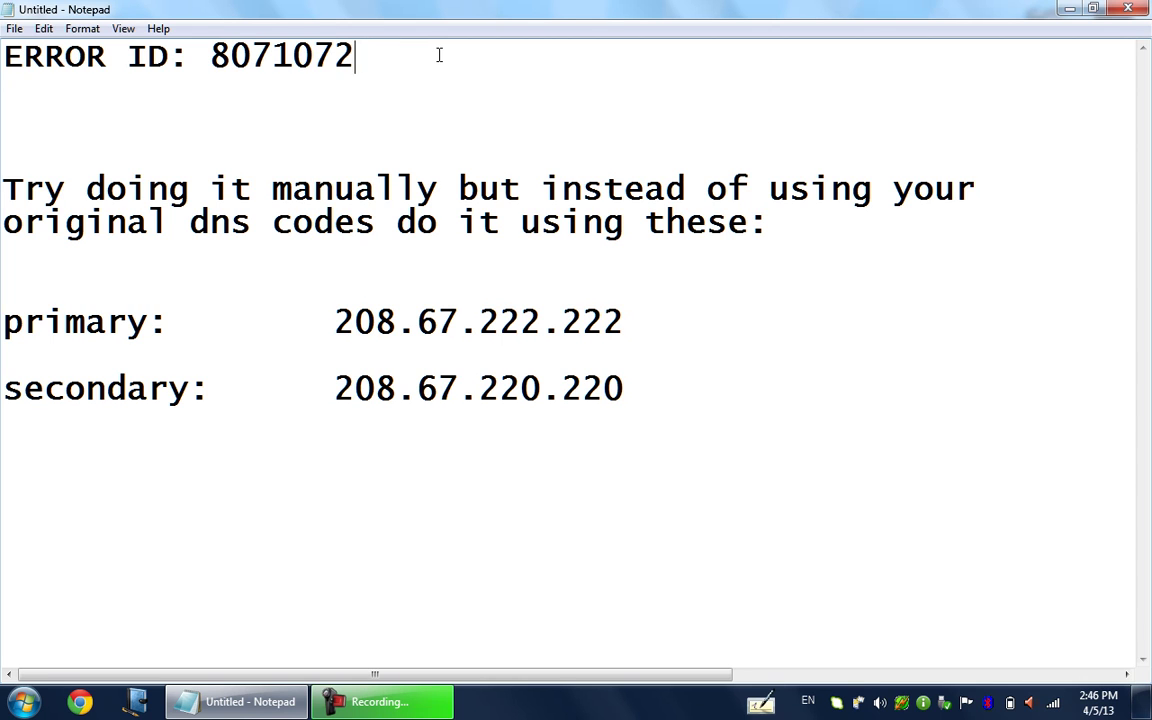
pyautogui.press('BackSpace')
pyautogui.press('BackSpace')
pyautogui.hotkey('ctrl', 'z')
pyautogui.press('BackSpace')
pyautogui.hotkey('ctrl', 'z')
pyautogui.press('BackSpace')
pyautogui.write('36')
pyautogui.press('Down')
pyautogui.press('Down')
pyautogui.press('Down')
pyautogui.press('Down')
pyautogui.press('Down')
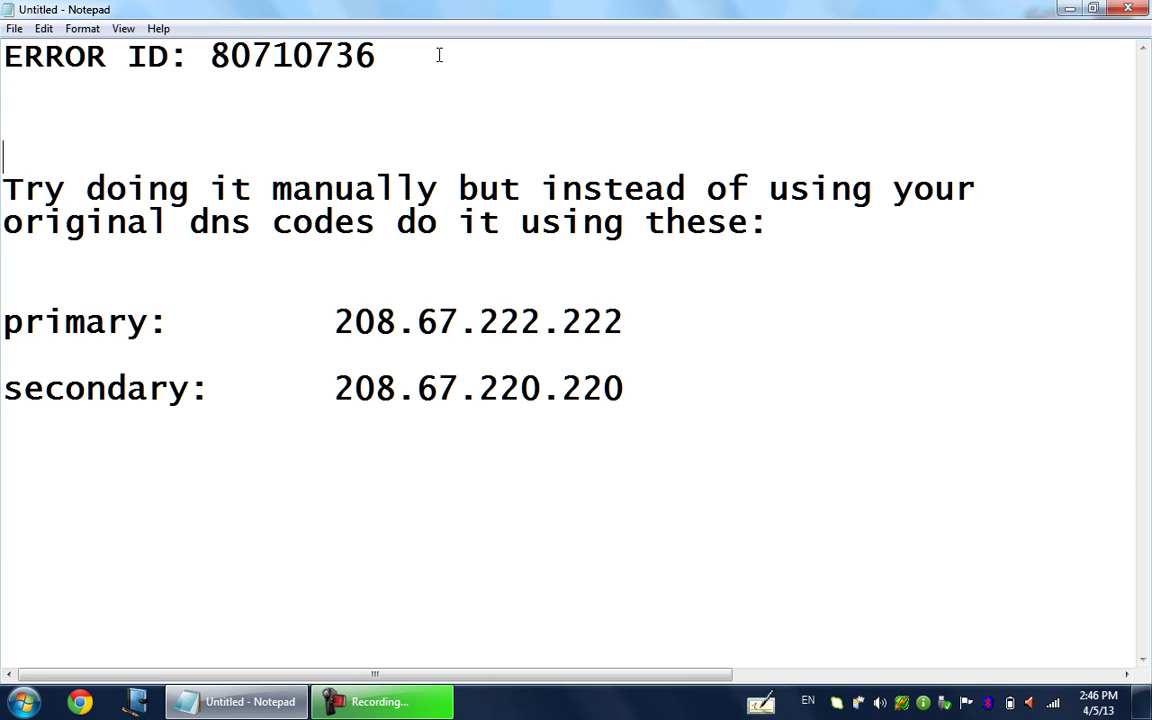
pyautogui.press('Up')
pyautogui.press('Up')
pyautogui.press('Up')
pyautogui.press('Up')
pyautogui.press('Down')
pyautogui.press('Down')
pyautogui.press('Down')
pyautogui.press('Down')
pyautogui.press('Down')
pyautogui.press('Down')
pyautogui.press('Down')
pyautogui.press('Down')
pyautogui.press('Down')
pyautogui.press('Down')
pyautogui.press('Right')
pyautogui.press('Right')
pyautogui.press('Right')
pyautogui.press('Right')
pyautogui.press('Right')
pyautogui.press('Right')
pyautogui.press('Right')
pyautogui.press('Right')
pyautogui.press('Right')
pyautogui.press('Right')
pyautogui.press('Right')
pyautogui.press('Right')
pyautogui.press('Right')
pyautogui.press('Right')
pyautogui.press('Right')
pyautogui.press('Right')
pyautogui.press('Right')
pyautogui.press('Right')
pyautogui.press('Right')
pyautogui.press('Right')
pyautogui.press('Right')
pyautogui.press('Right')
pyautogui.hotkey('shift', 'Up')
pyautogui.hotkey('shift', 'Up')
pyautogui.hotkey('shift', 'Up')
pyautogui.hotkey('shift', 'Up')
pyautogui.hotkey('shift', 'Up')
pyautogui.hotkey('shift', 'Up')
pyautogui.hotkey('shift', 'Up')
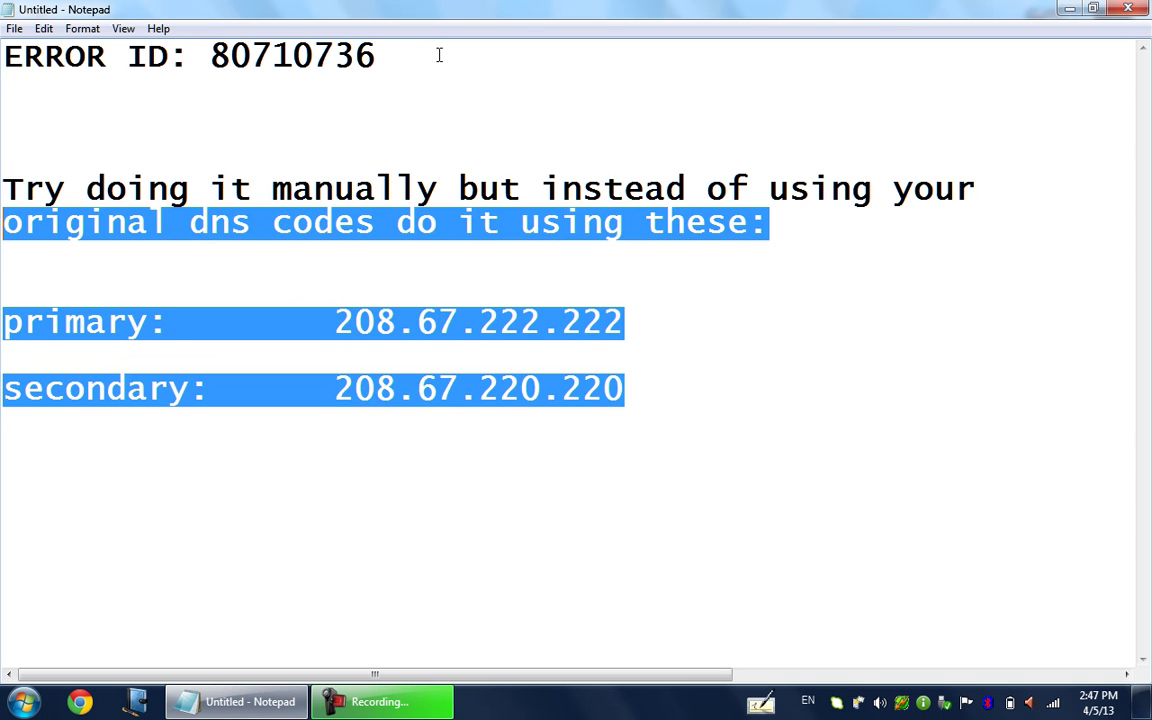
pyautogui.press('Up')
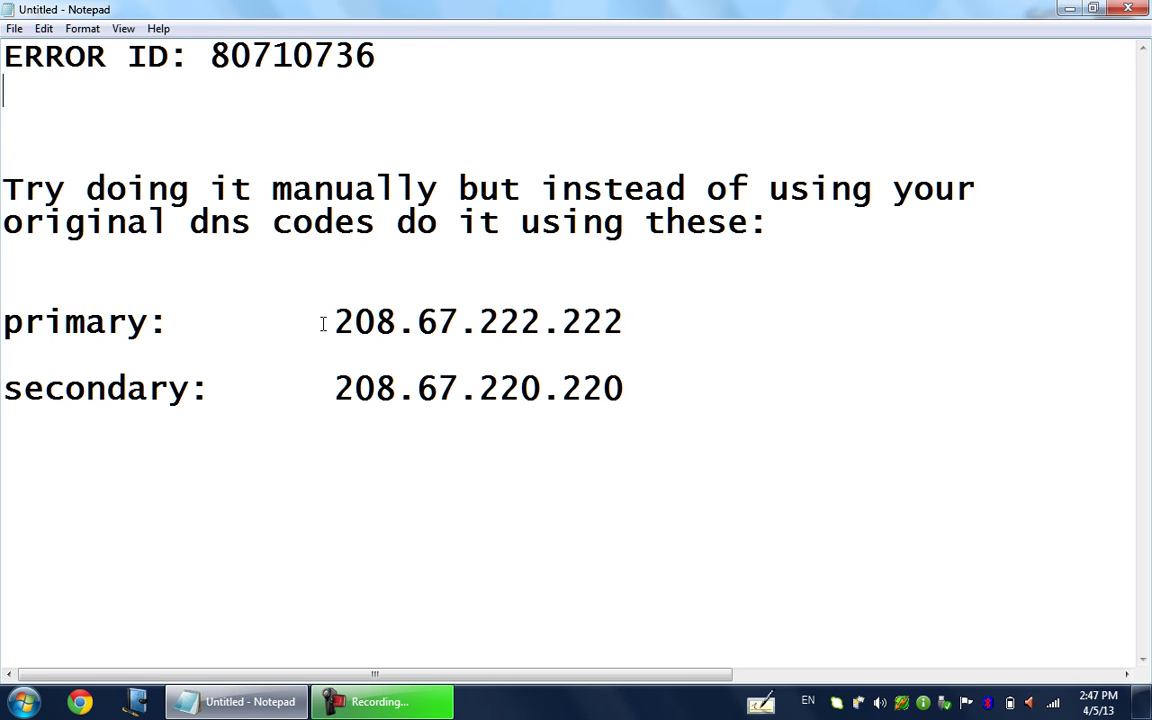
pyautogui.moveTo(326, 322); pyautogui.dragTo(626, 322)
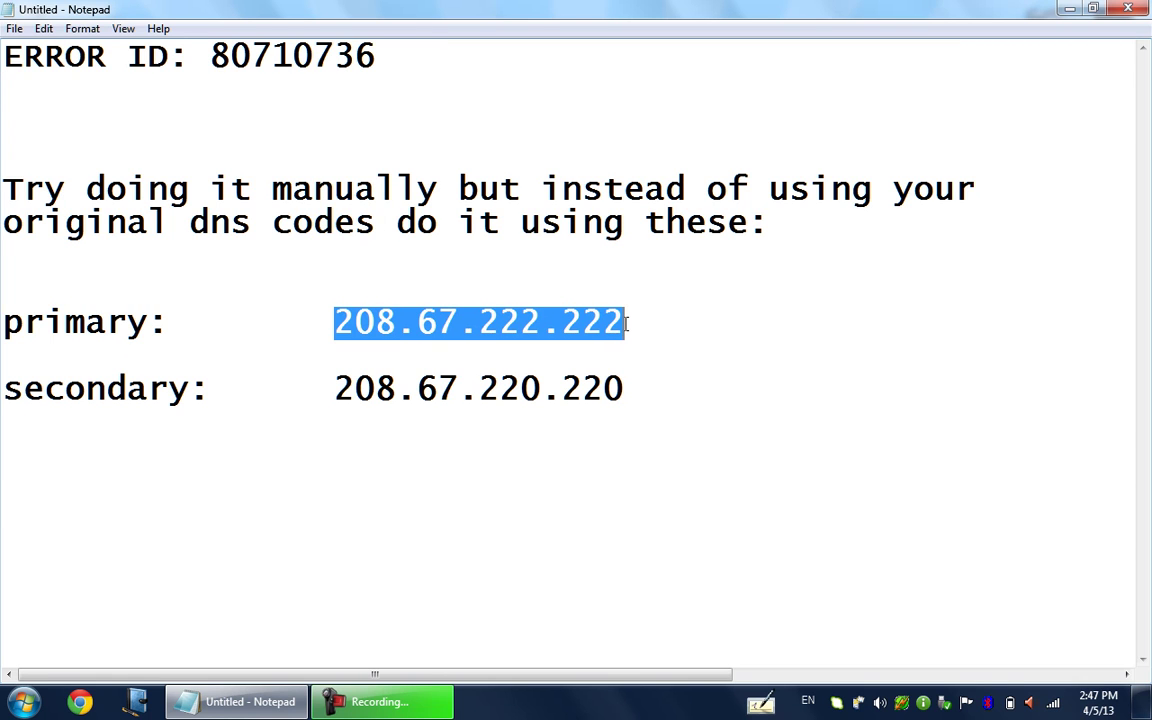
pyautogui.press('Home')
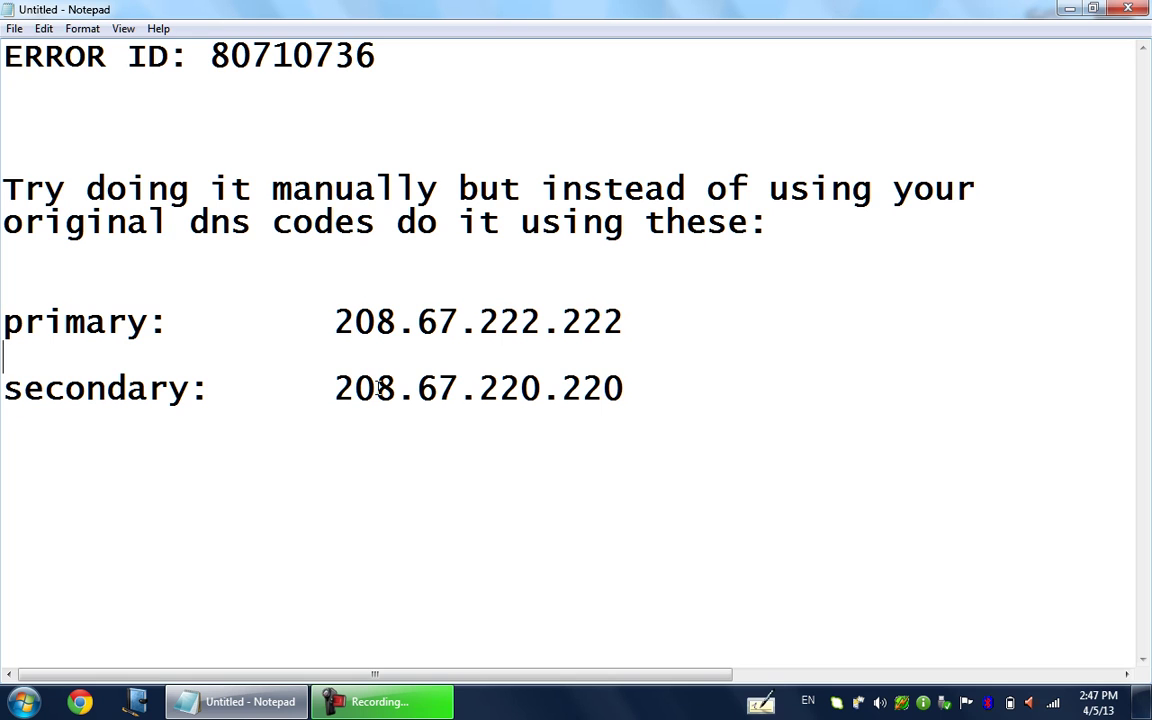
pyautogui.press('Down')
pyautogui.press('Up')
pyautogui.press('Down')
pyautogui.press('Down')
pyautogui.press('Right')
pyautogui.press('Right')
pyautogui.press('Right')
pyautogui.press('Right')
pyautogui.press('Right')
pyautogui.press('Right')
pyautogui.press('Right')
pyautogui.press('Right')
pyautogui.press('Right')
pyautogui.press('Right')
pyautogui.press('Right')
pyautogui.press('Right')
pyautogui.press('Right')
pyautogui.press('Right')
pyautogui.press('Right')
pyautogui.press('Right')
pyautogui.press('Right')
pyautogui.press('Right')
pyautogui.press('Right')
pyautogui.press('Right')
pyautogui.press('Left')
pyautogui.press('Left')
pyautogui.press('Left')
pyautogui.press('Left')
pyautogui.press('Left')
pyautogui.press('Left')
pyautogui.press('Left')
pyautogui.press('Left')
pyautogui.press('Left')
pyautogui.press('Left')
pyautogui.press('Left')
pyautogui.press('Left')
pyautogui.press('Left')
pyautogui.press('Left')
pyautogui.press('Left')
pyautogui.press('Left')
pyautogui.press('Left')
pyautogui.press('Left')
pyautogui.press('Left')
pyautogui.press('Left')
pyautogui.press('Home')
pyautogui.press('Up')
pyautogui.press('Up')
pyautogui.press('Up')
pyautogui.press('Up')
pyautogui.press('Up')
pyautogui.press('Up')
pyautogui.press('Down')
pyautogui.press('Down')
pyautogui.press('Down')
pyautogui.press('Down')
pyautogui.press('Down')
pyautogui.press('Down')
pyautogui.press('Down')
pyautogui.press('Down')
pyautogui.press('Down')
pyautogui.press('Down')
pyautogui.press('Up')
pyautogui.press('Up')
pyautogui.press('Up')
pyautogui.press('Up')
pyautogui.press('Up')
pyautogui.press('Up')
pyautogui.press('Up')
pyautogui.press('Up')
pyautogui.press('Up')
pyautogui.press('Down')
pyautogui.press('Down')
pyautogui.press('Down')
pyautogui.press('Down')
pyautogui.press('Down')
pyautogui.press('Down')
pyautogui.press('Down')
pyautogui.press('Right')
pyautogui.hotkey('ctrl', 'Right')
pyautogui.hotkey('ctrl', 'Right')
pyautogui.press('Left')
pyautogui.press('Left')
pyautogui.press('Left')
pyautogui.press('Left')
# Step: Open the wireless connection's Network Connection Details and highlight IPv4 Address 192.168.1.4
pyautogui.click(1058, 705)
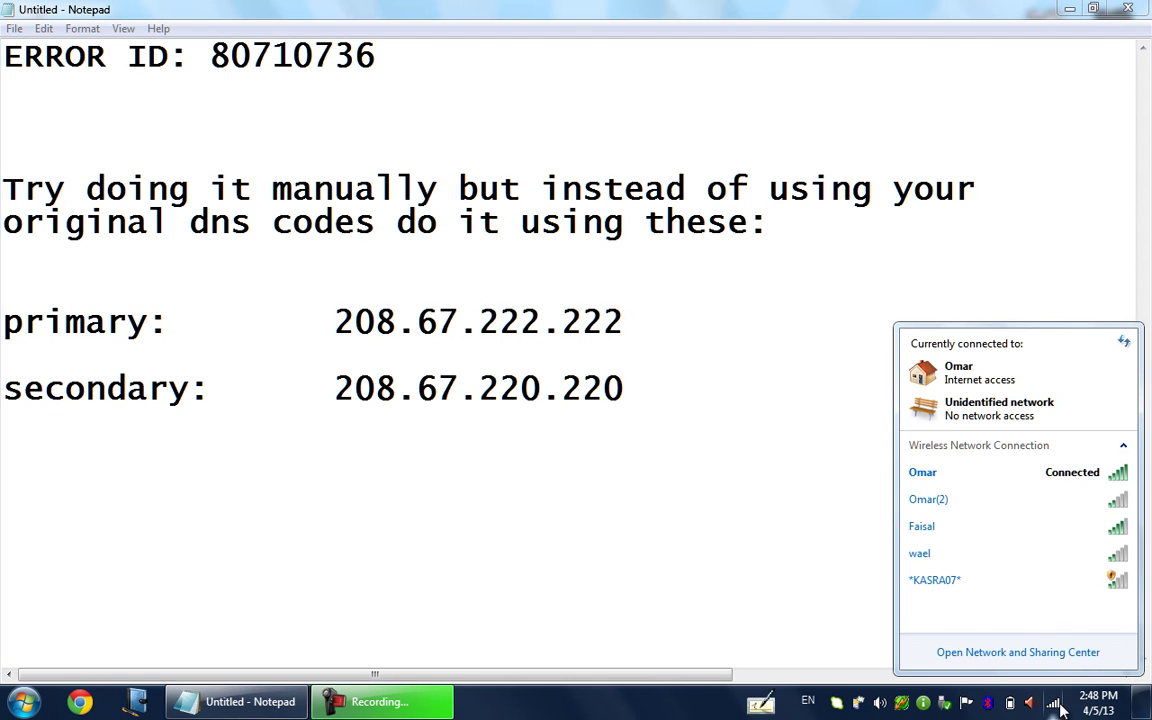
pyautogui.click(948, 480)
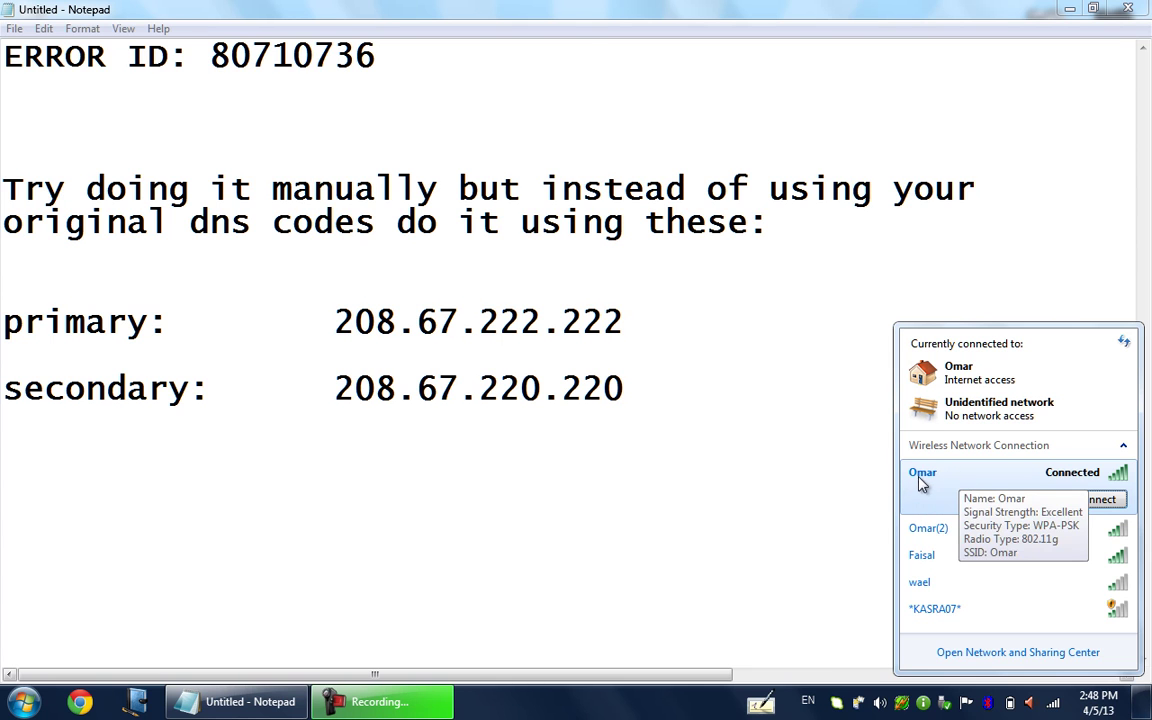
pyautogui.click(1031, 658)
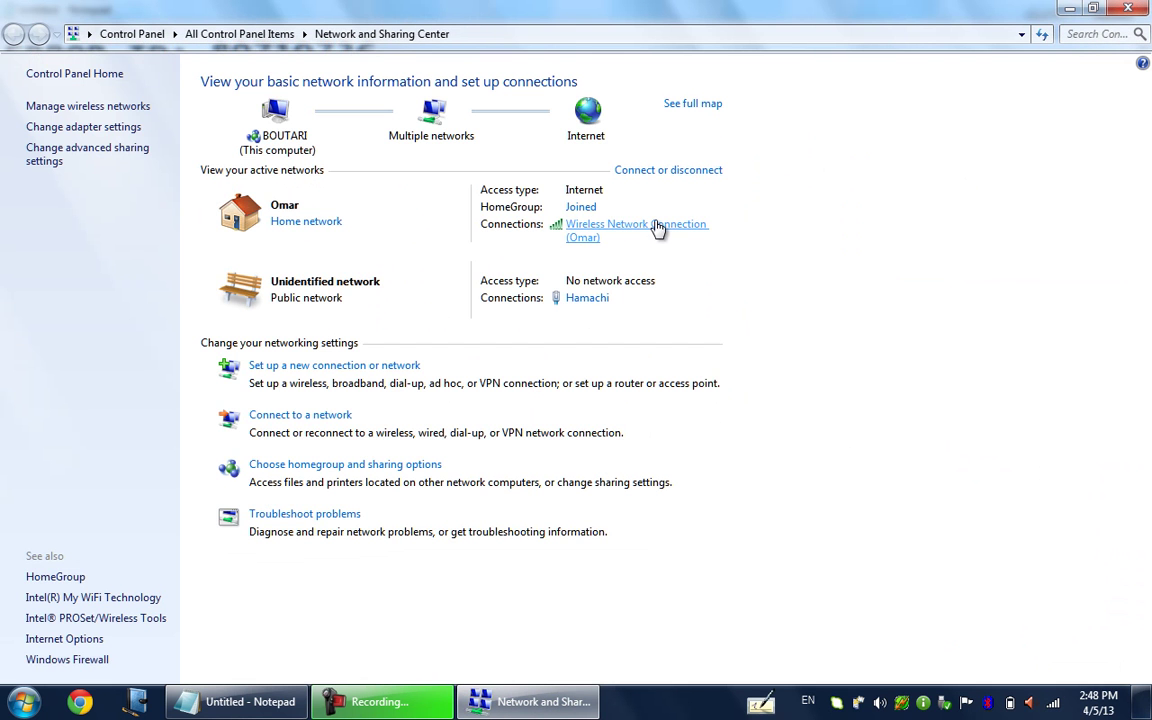
pyautogui.click(594, 237)
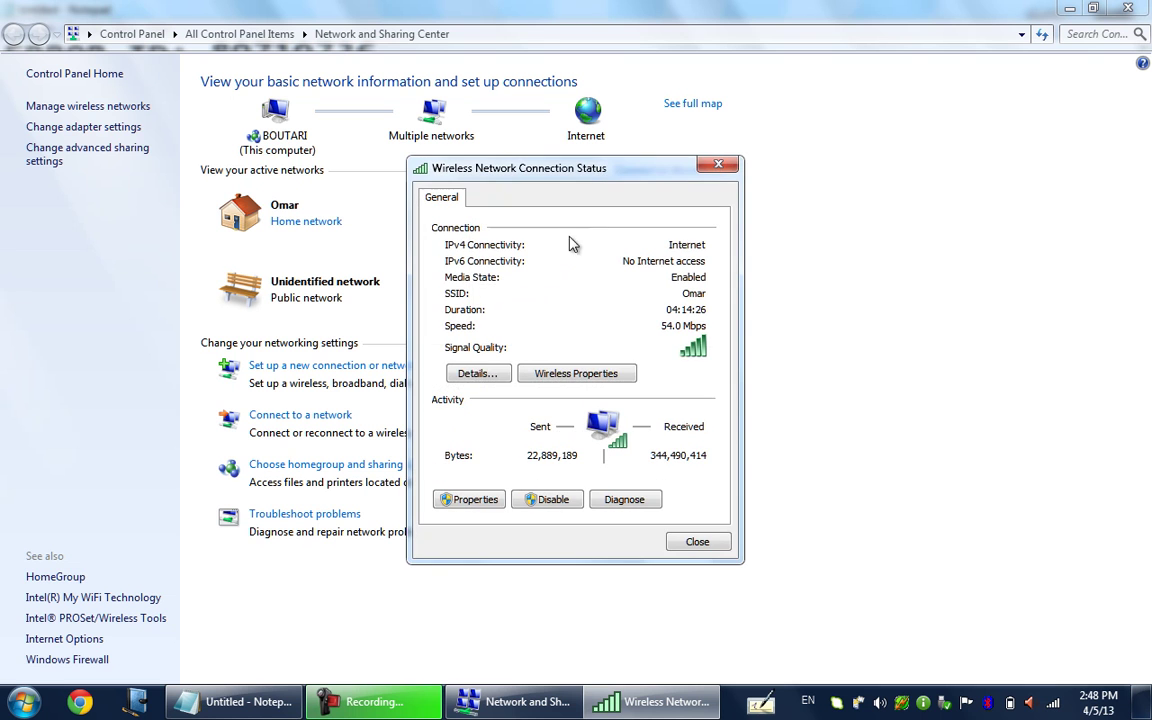
pyautogui.click(470, 375)
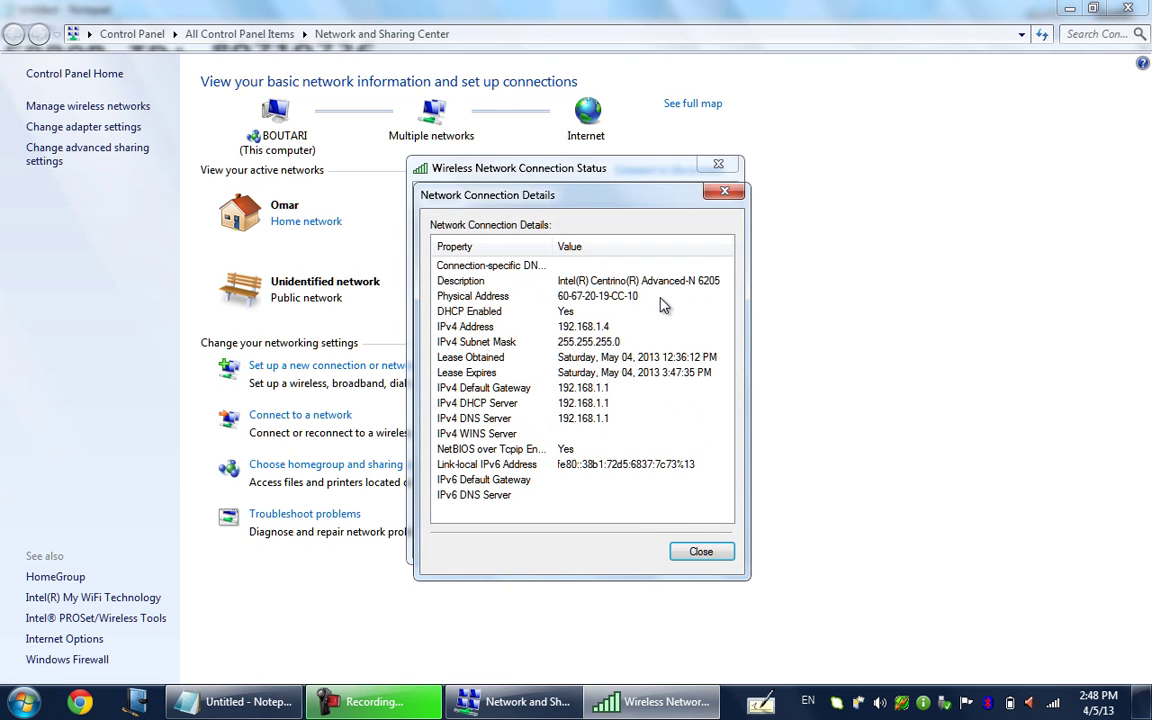
pyautogui.click(516, 327)
pyautogui.moveTo(617, 202); pyautogui.dragTo(593, 166)
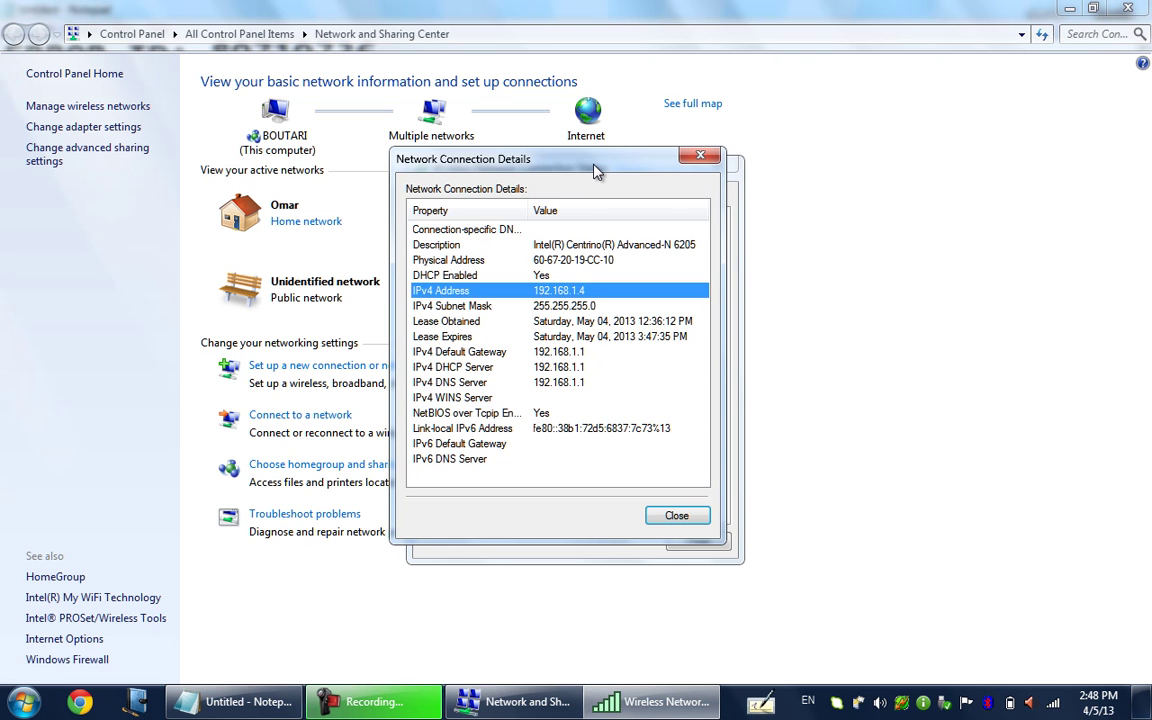
pyautogui.moveTo(594, 171); pyautogui.dragTo(448, 121)
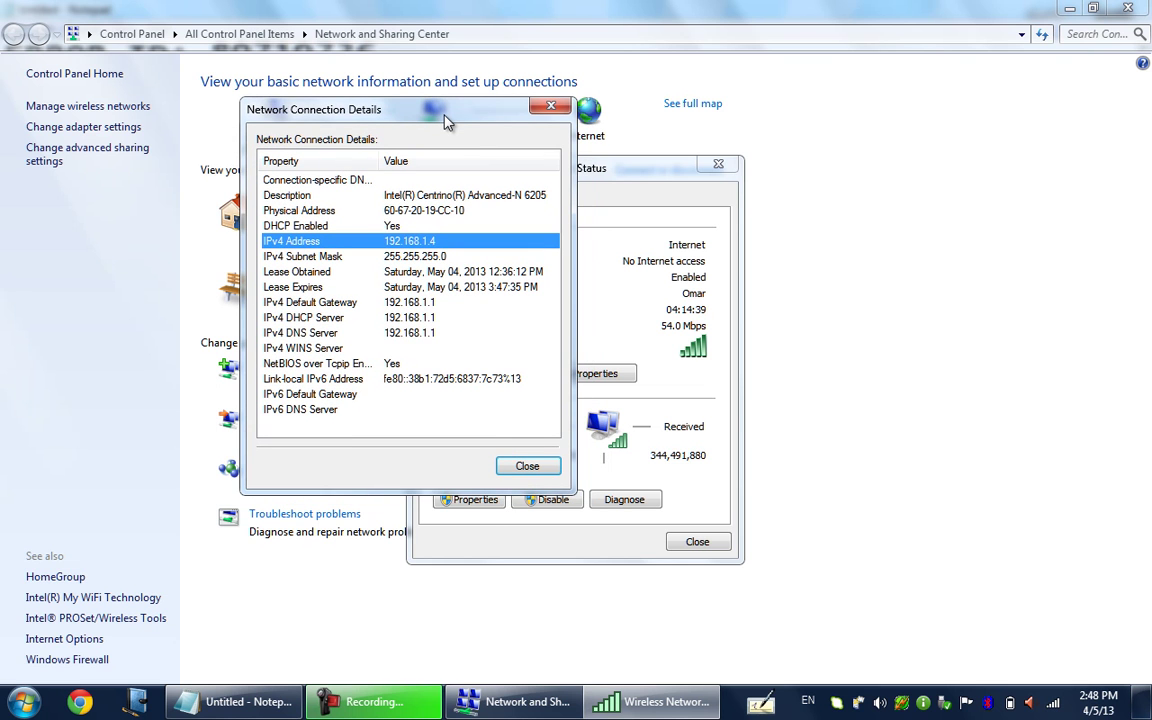
pyautogui.moveTo(447, 120); pyautogui.dragTo(602, 101)
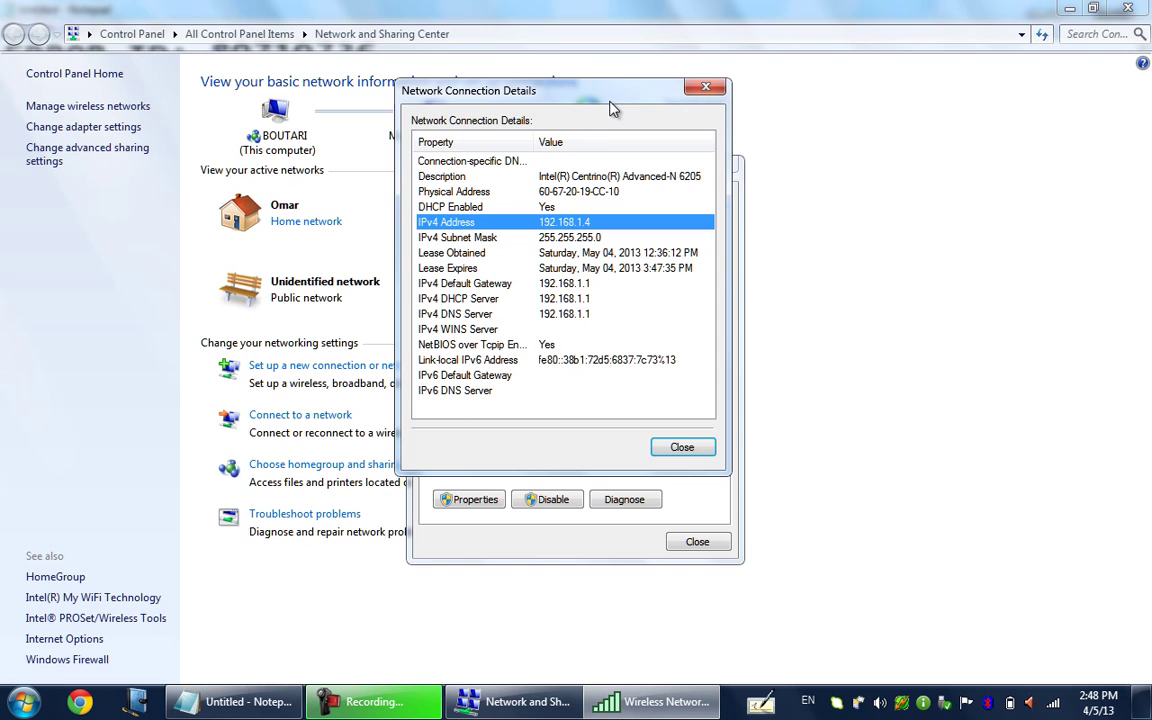
# Step: Return to the Notepad note with the caret after the primary DNS address
pyautogui.click(235, 701)
pyautogui.moveTo(389, 355)
pyautogui.mouseDown()
pyautogui.moveTo(403, 388)
pyautogui.moveTo(389, 355)
pyautogui.mouseUp()
pyautogui.click(622, 325)
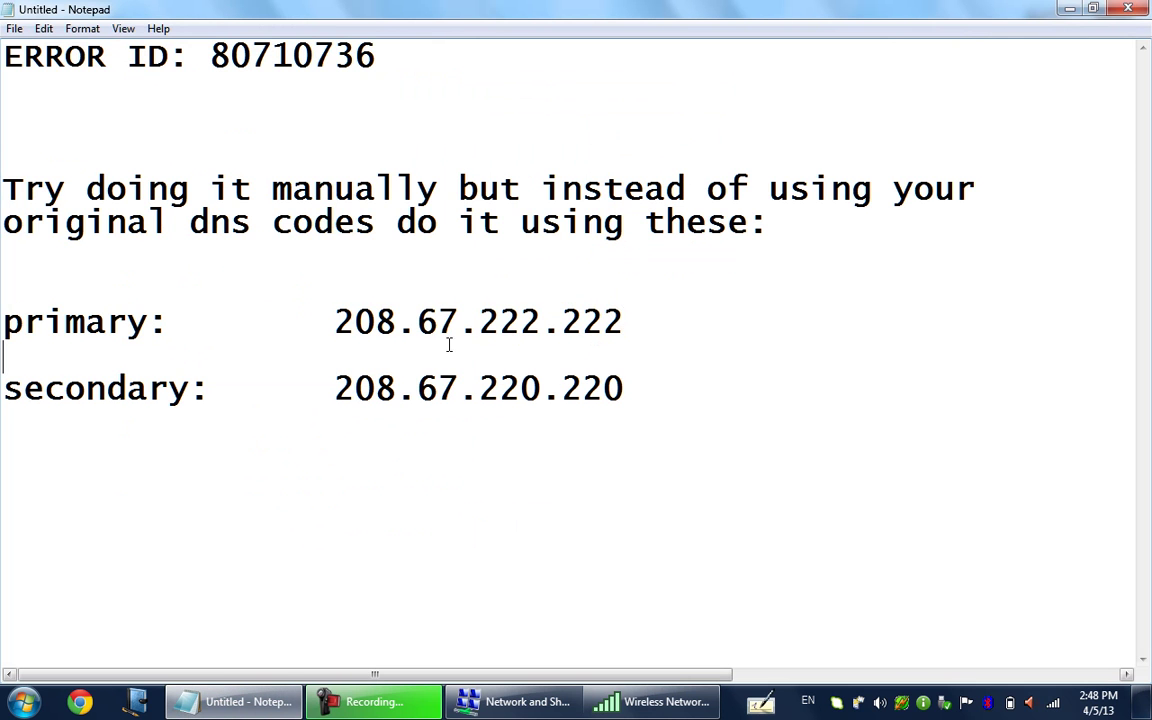
# Step: Select the primary DNS address 208.67.222.222 in the note
pyautogui.keyDown('shift'); pyautogui.click(358, 322); pyautogui.keyUp('shift')
pyautogui.keyDown('shift'); pyautogui.click(340, 322); pyautogui.keyUp('shift')
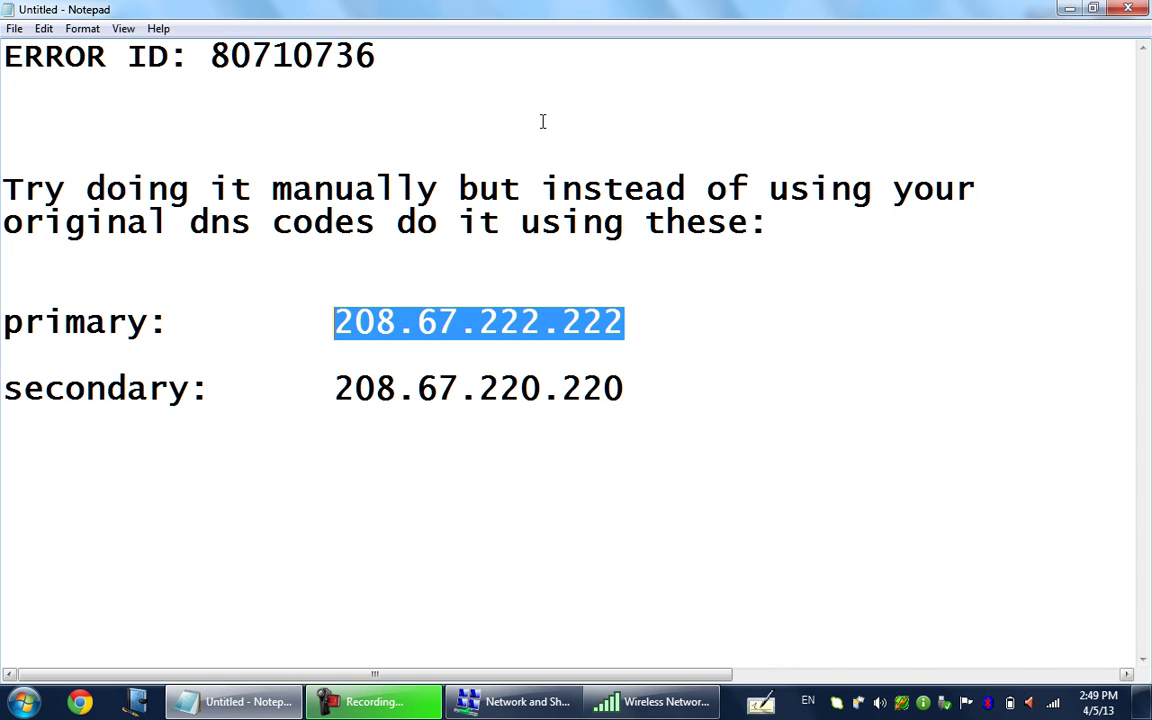
# Step: Type the placeholder 'IPV4 Address' over the primary DNS, then consult the network details window
pyautogui.write('IPV')
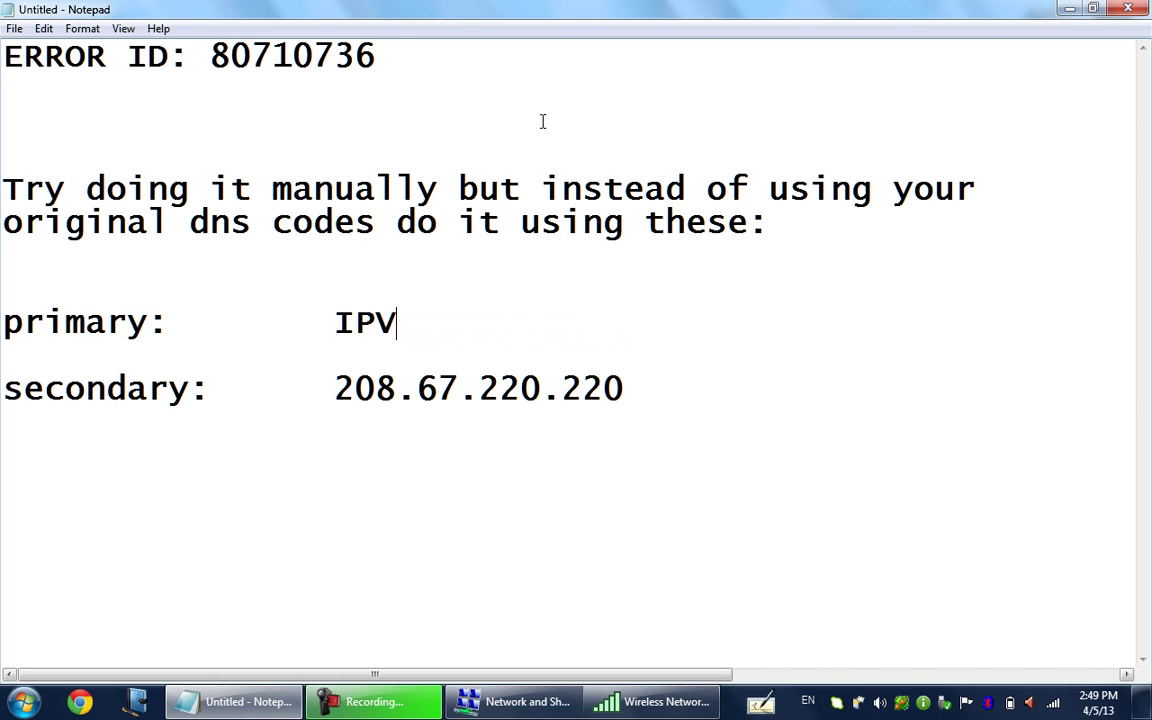
pyautogui.write('4 Address')
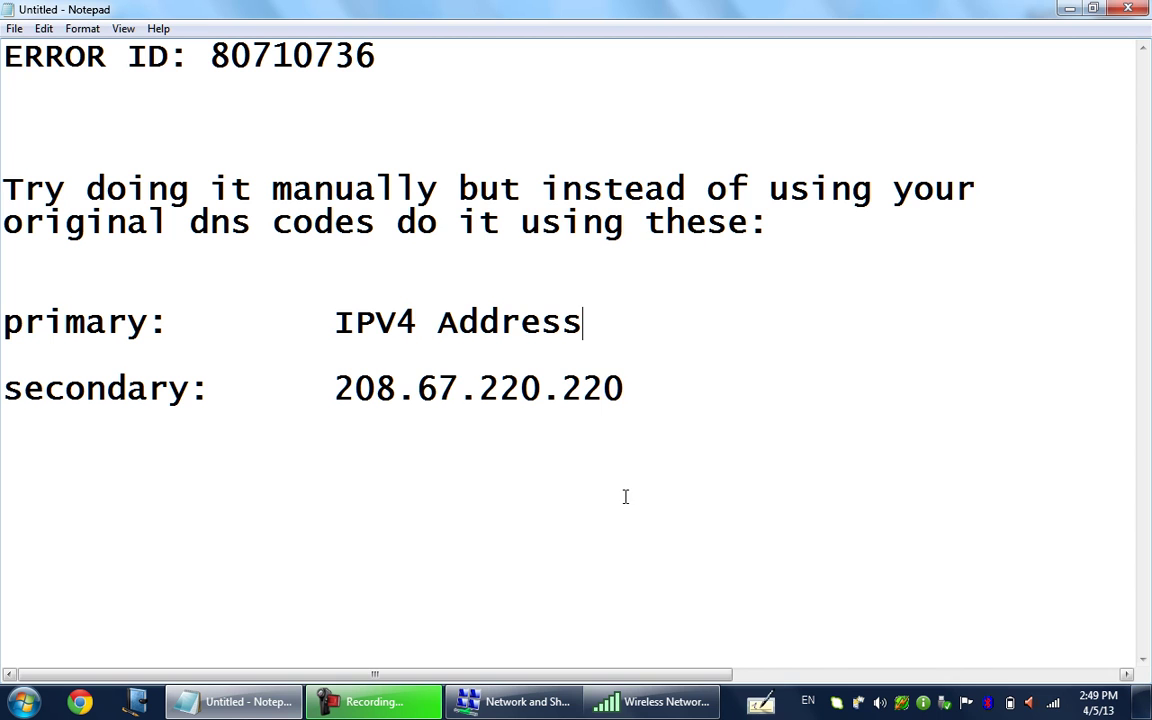
pyautogui.click(640, 701)
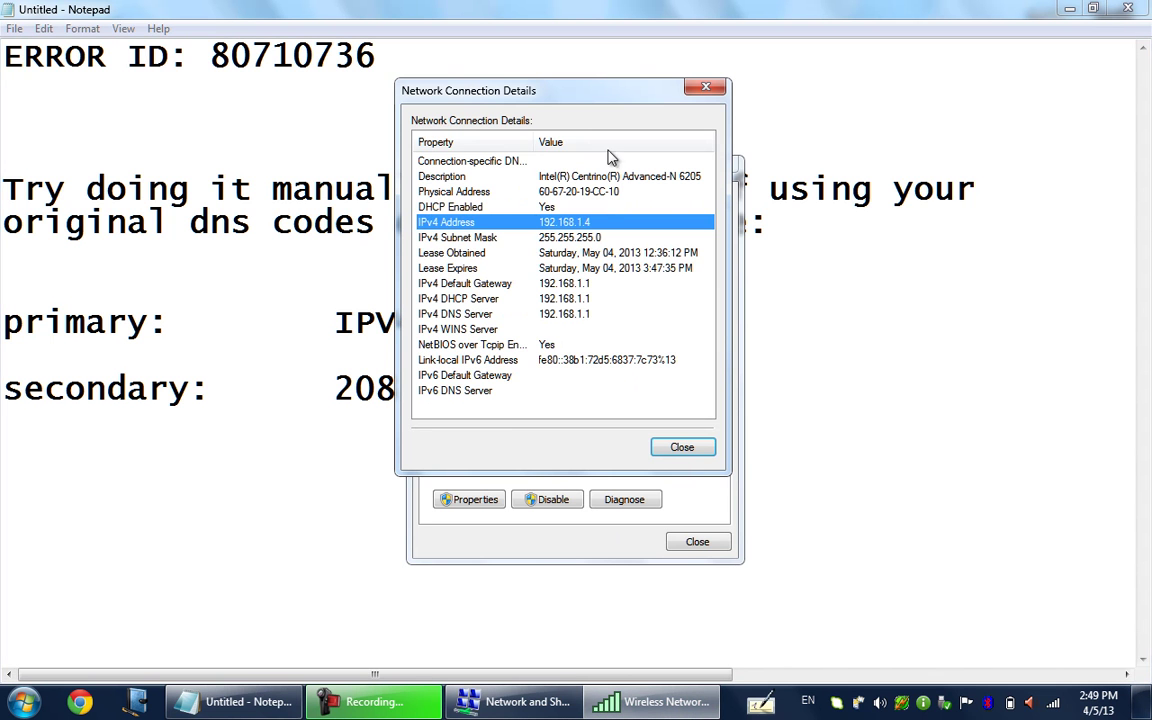
pyautogui.moveTo(527, 100)
pyautogui.mouseDown()
pyautogui.moveTo(795, 131)
pyautogui.moveTo(490, 142)
pyautogui.moveTo(800, 145)
pyautogui.moveTo(528, 124)
pyautogui.mouseUp()
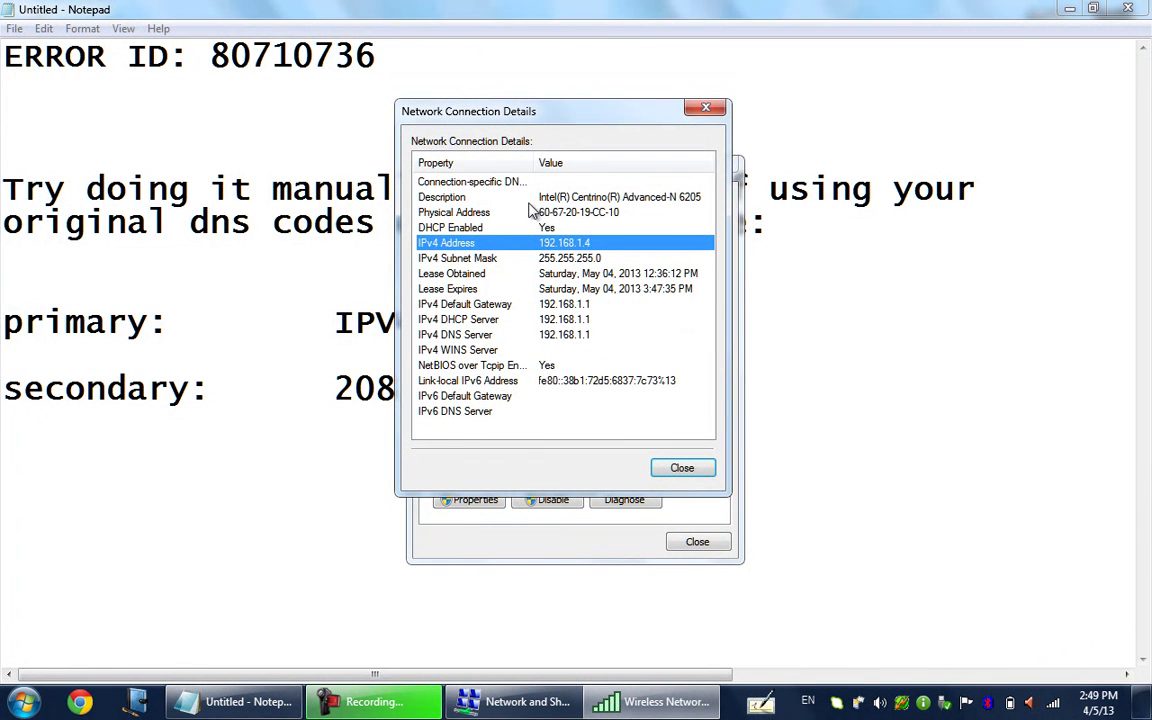
pyautogui.click(694, 337)
# Step: Replace the placeholder with 192.168.1.4, keeping secondary DNS 208.67.220.220
pyautogui.moveTo(620, 328); pyautogui.dragTo(336, 336)
pyautogui.write('192.1')
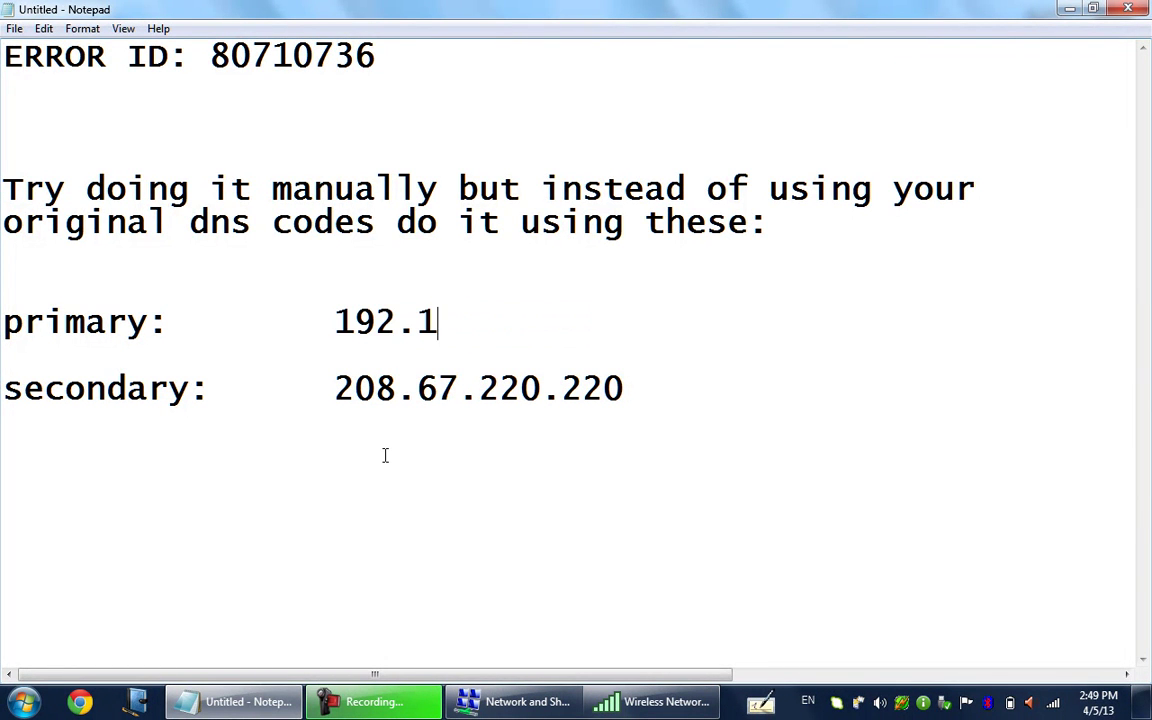
pyautogui.write('68.1.4')
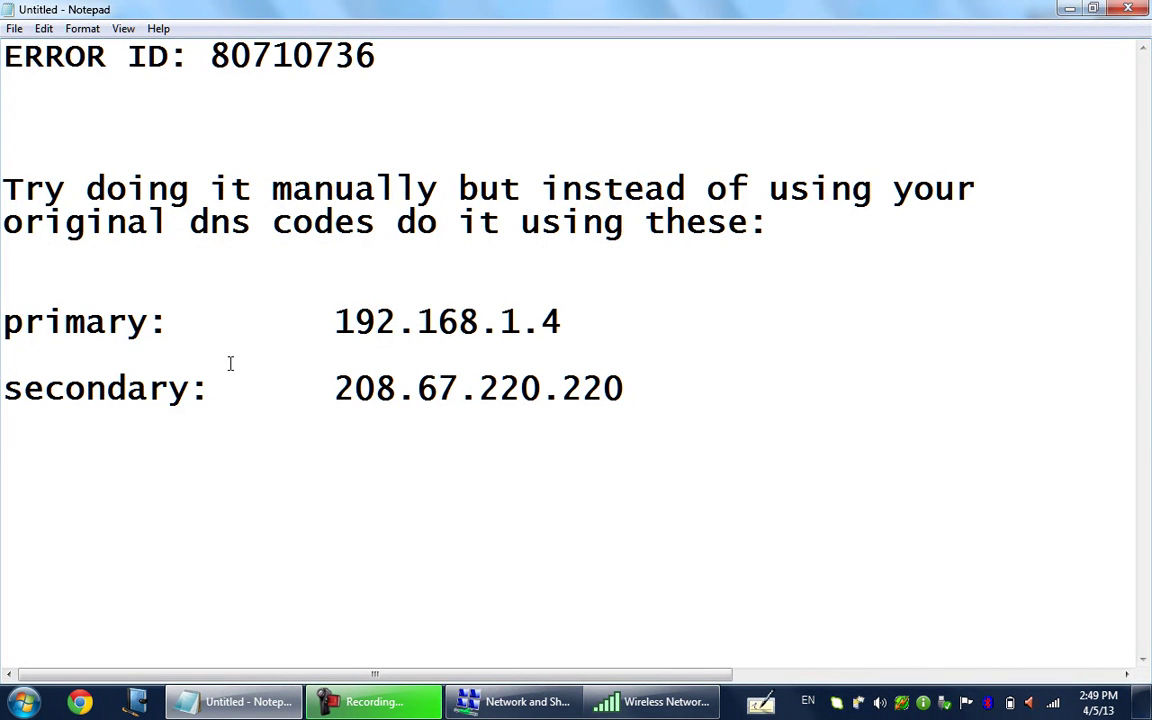
pyautogui.moveTo(335, 321); pyautogui.dragTo(558, 308)
pyautogui.moveTo(680, 396); pyautogui.dragTo(596, 384)
pyautogui.click(190, 388)
pyautogui.click(663, 388)
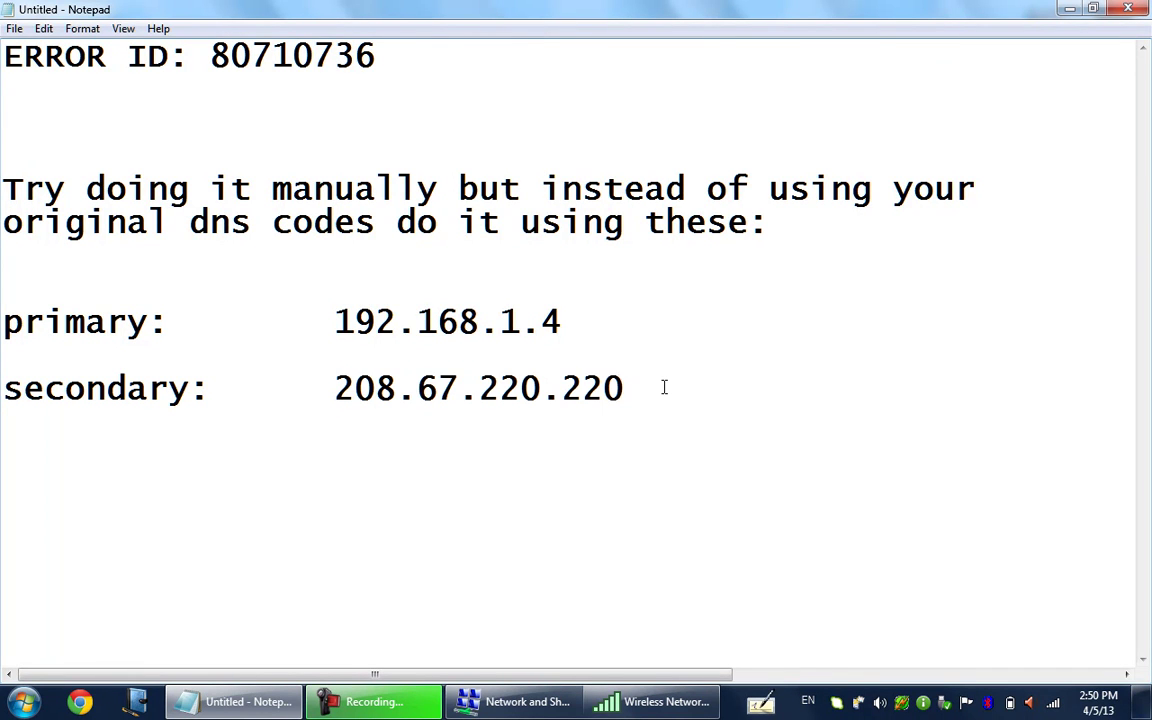